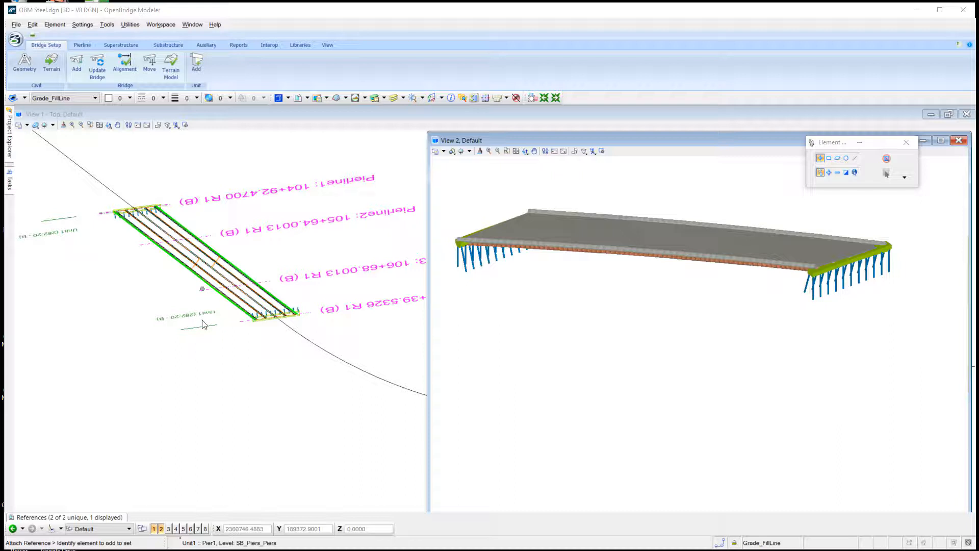
scroll(204, 329, "down", 2)
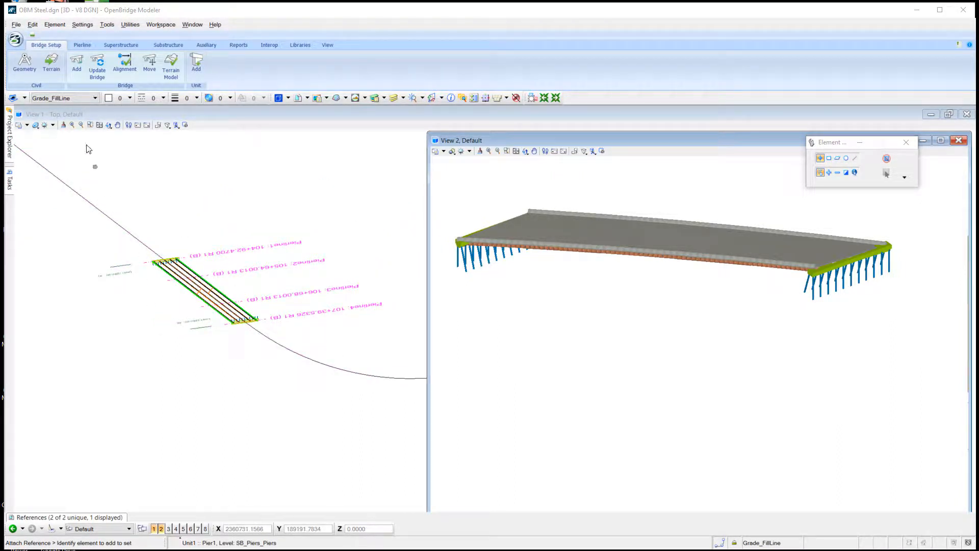
left_click(51, 63)
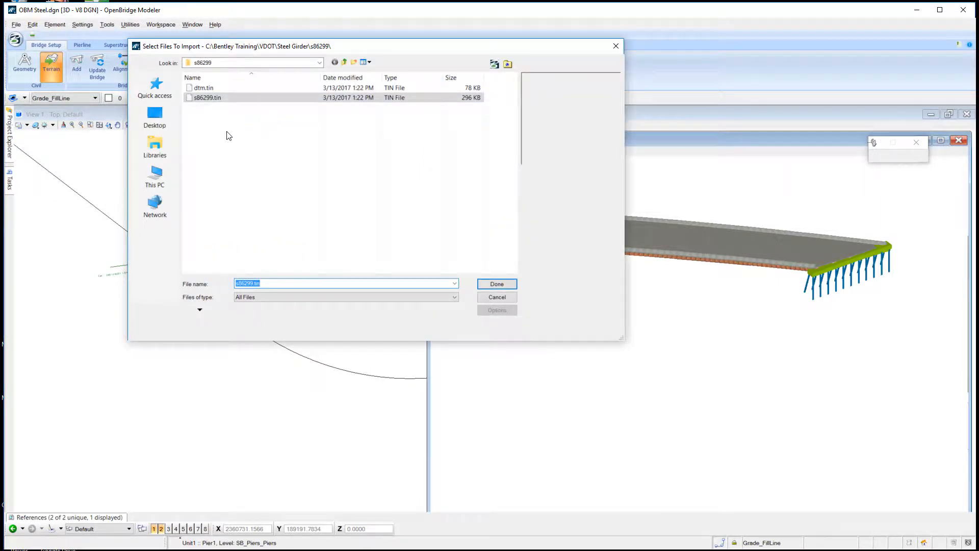
left_click(323, 296)
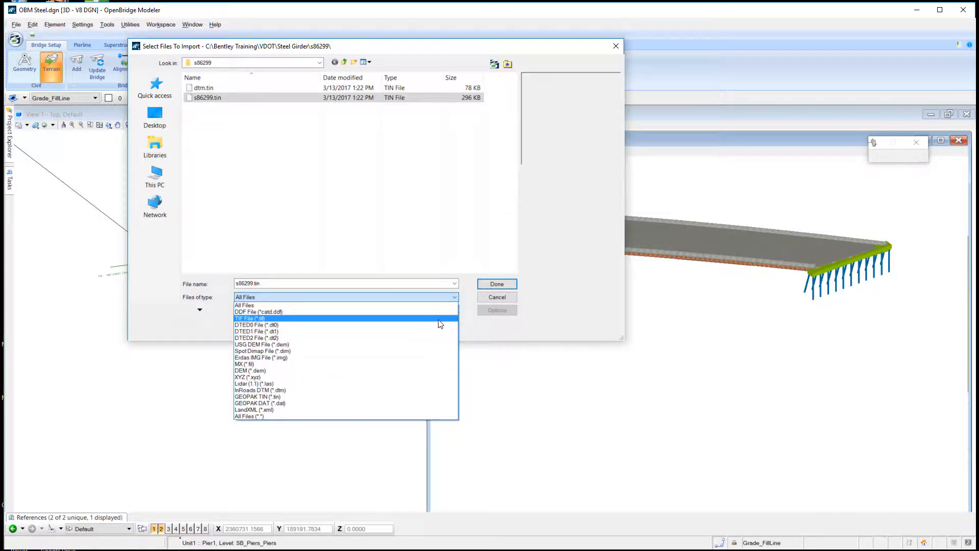
left_click(562, 328)
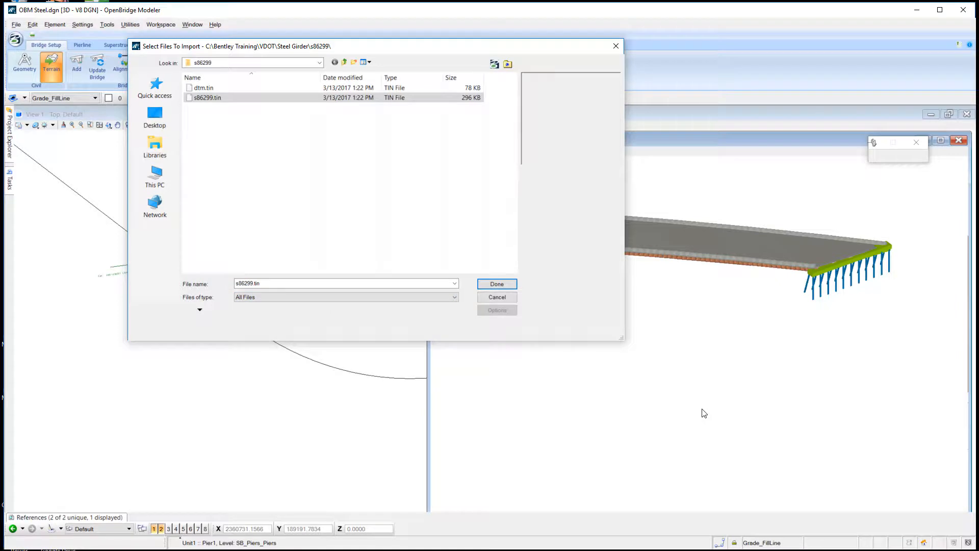
left_click(503, 297)
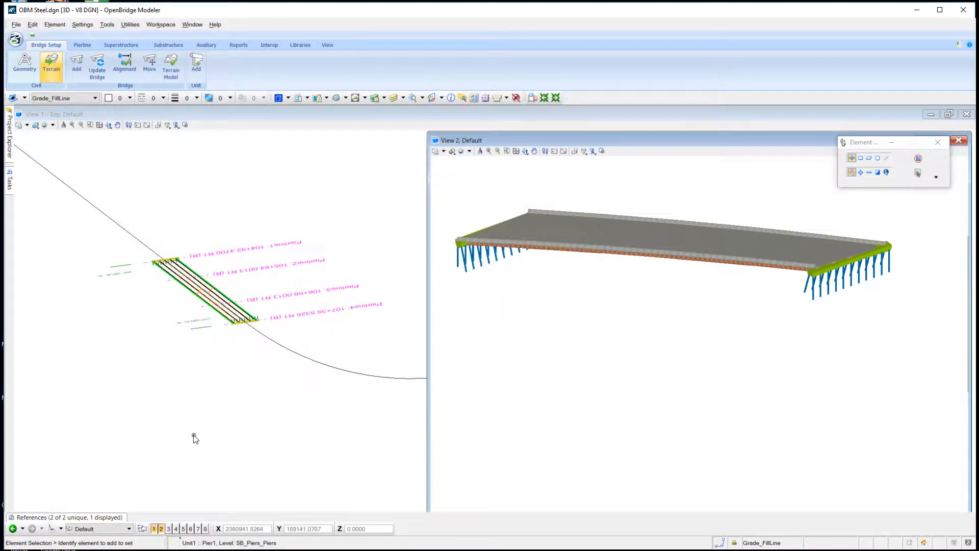
Attach ExTerrain.dgn as a reference using its Terrain model, and assign that terrain to the bridge.
left_click(109, 517)
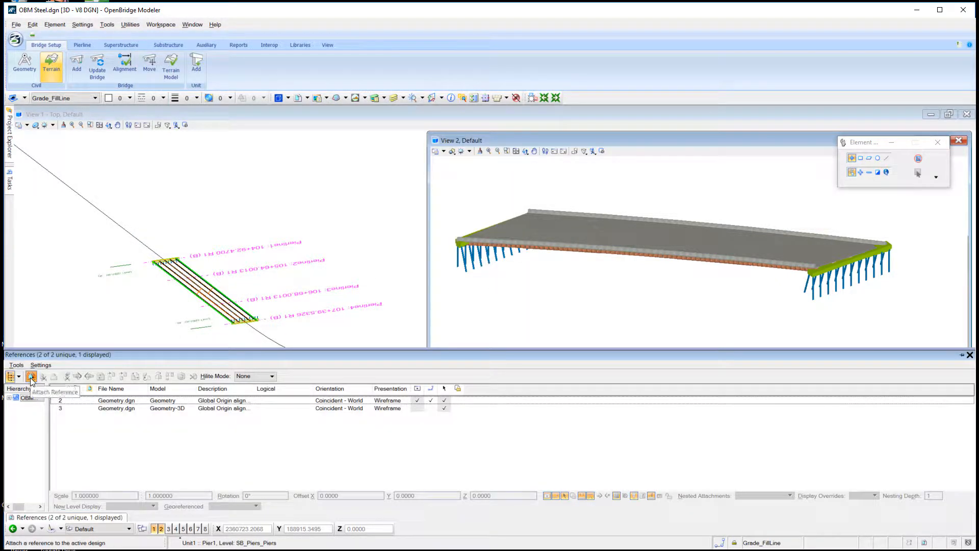
left_click(31, 378)
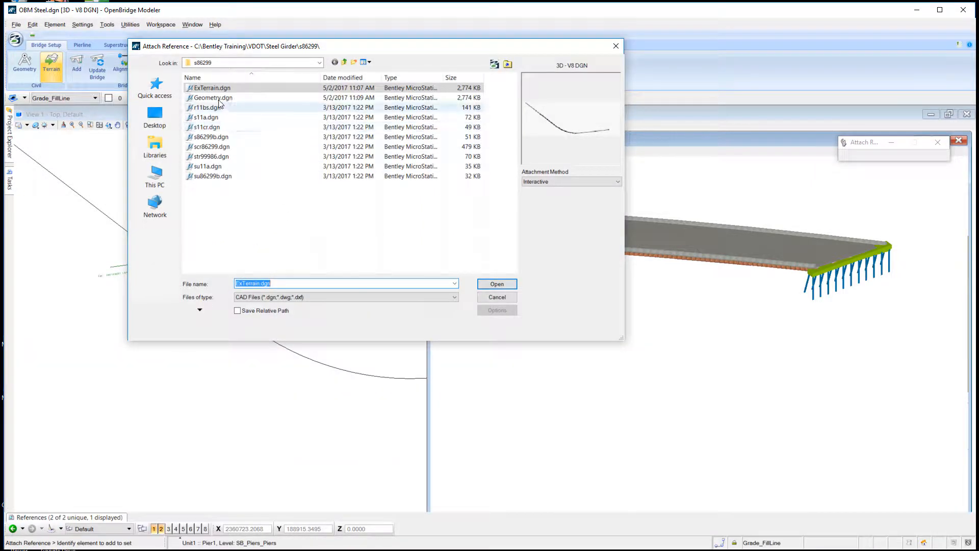
left_click(497, 284)
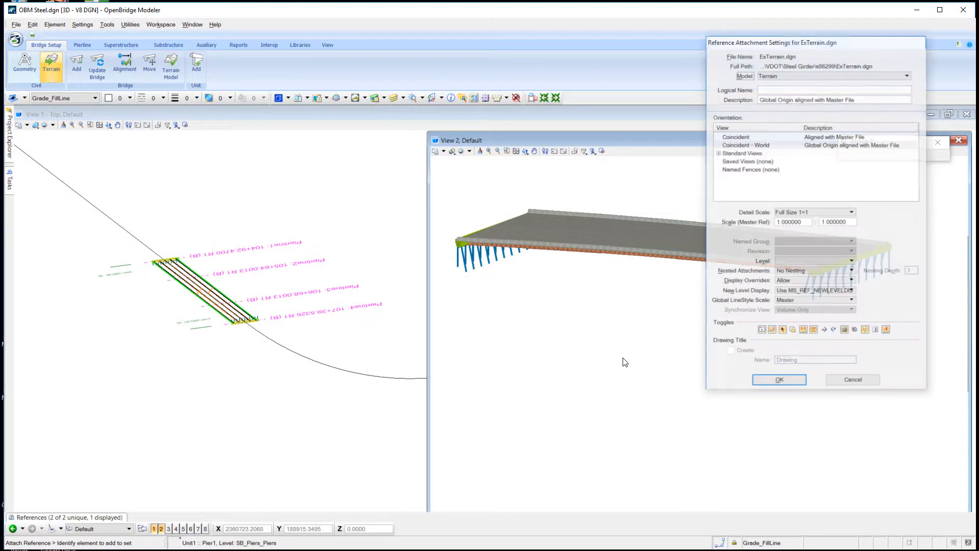
left_click(778, 381)
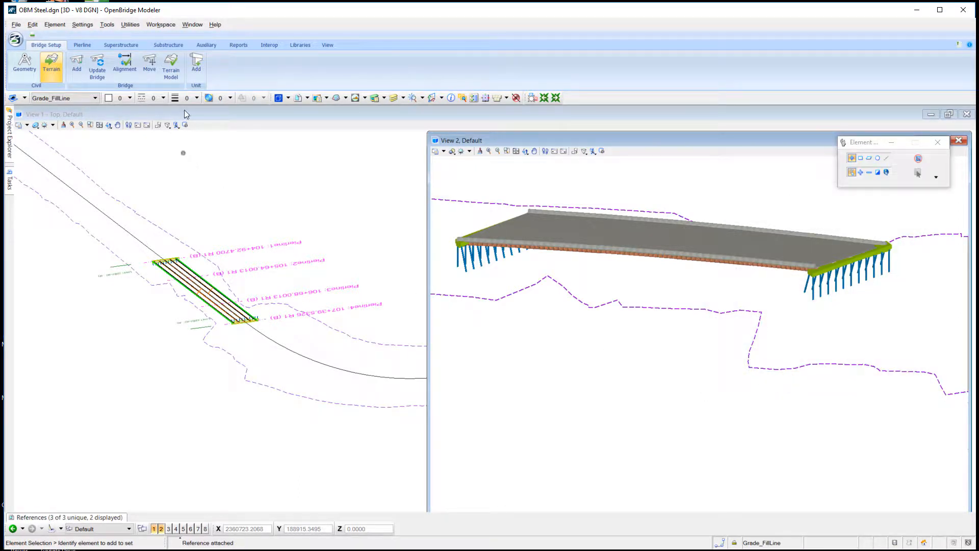
left_click(170, 62)
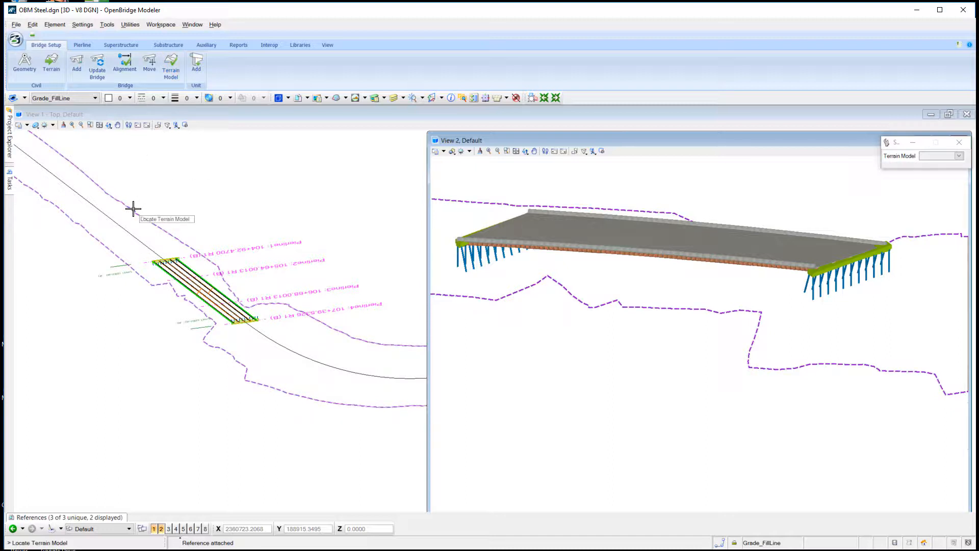
left_click(149, 198)
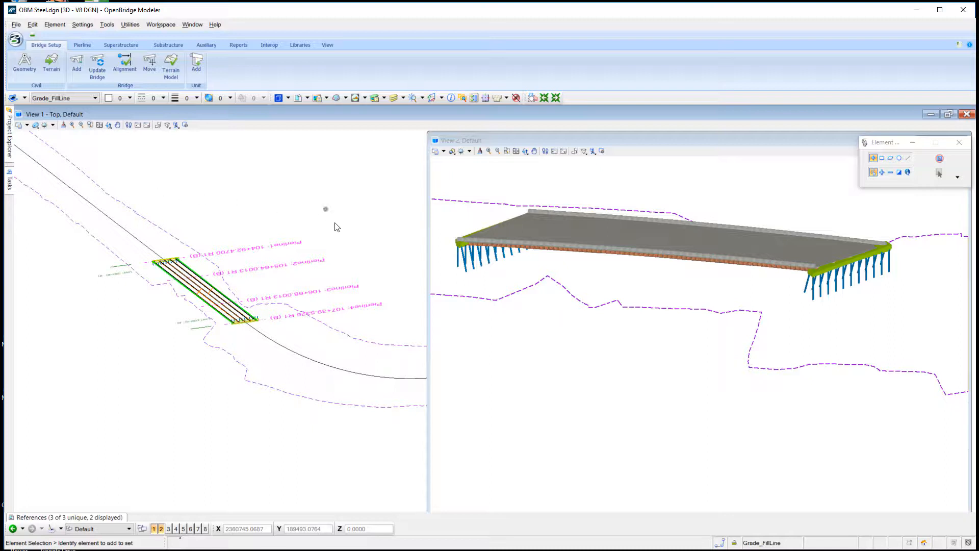
Turn on the triangle display of the s86299 terrain model so its surface shows around the bridge.
left_click(480, 300)
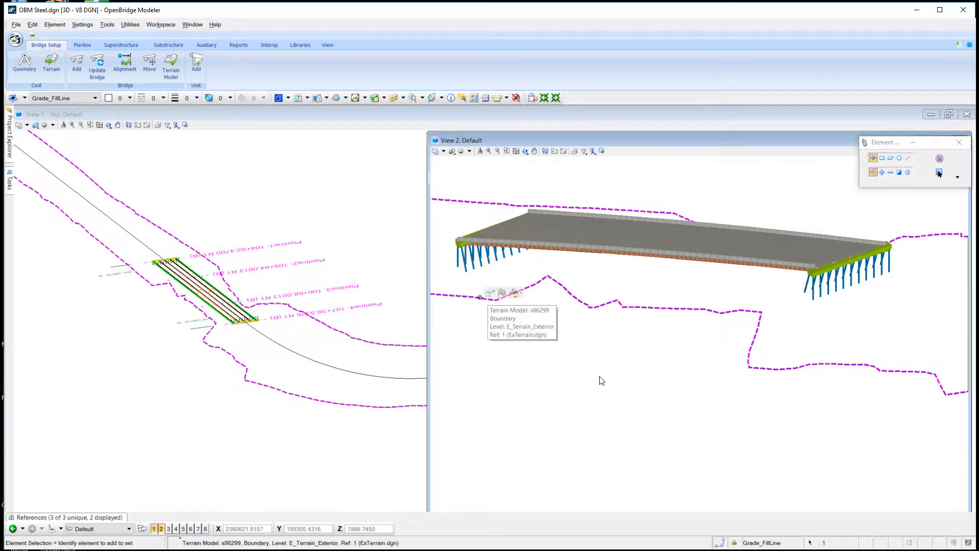
left_click(489, 295)
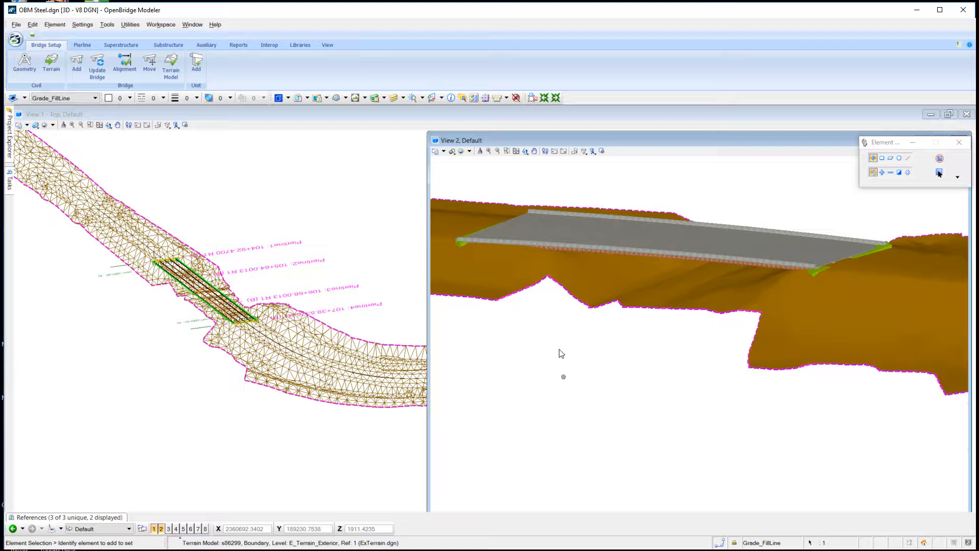
scroll(592, 258, "up", 3)
scroll(592, 258, "down", 3)
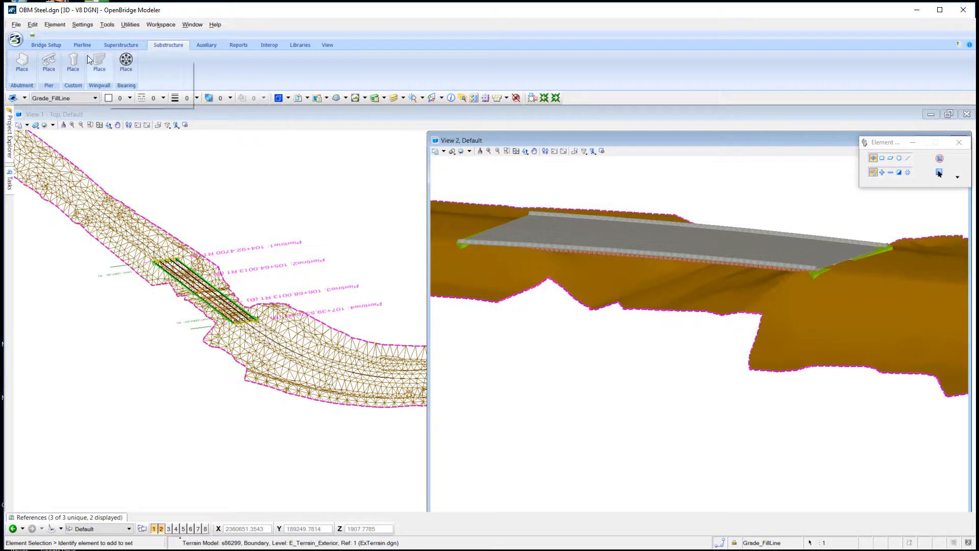
Start placing multi-column piers with elevation constraints enabled on Pierline2 and Pierline3.
left_click(47, 64)
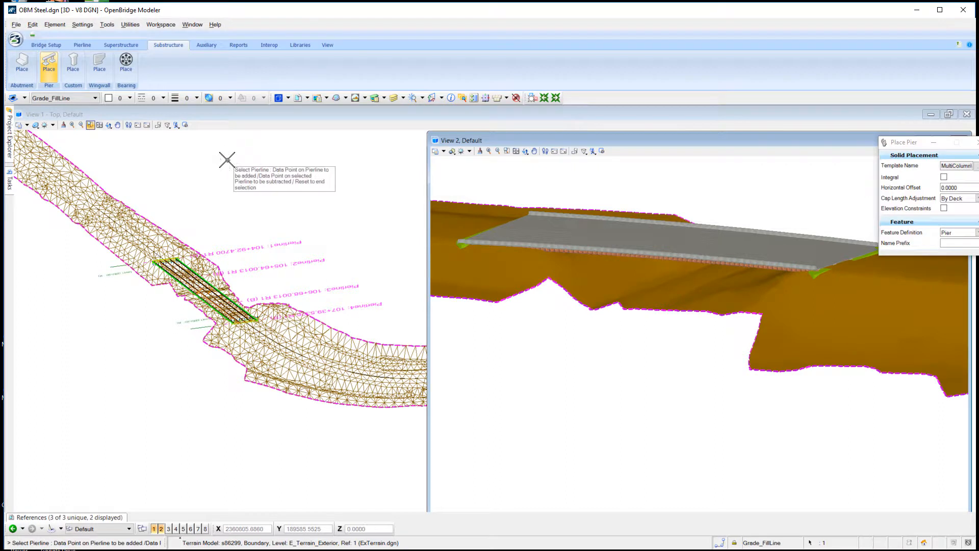
left_click_drag(913, 143, 711, 132)
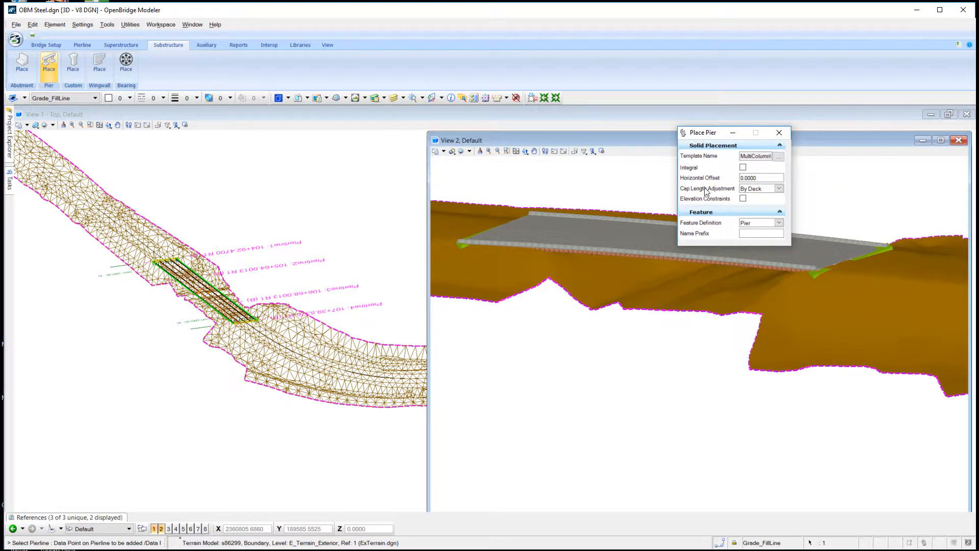
left_click(743, 199)
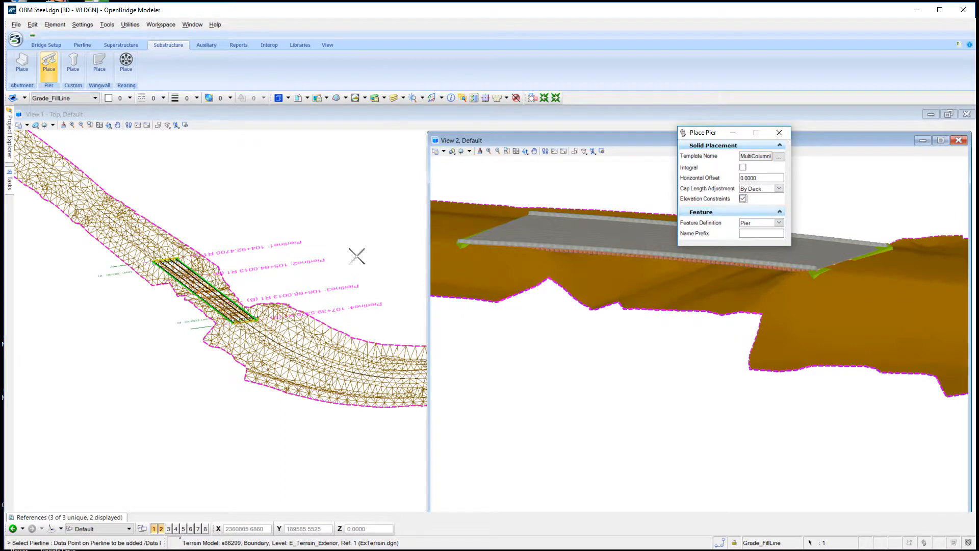
left_click(253, 268)
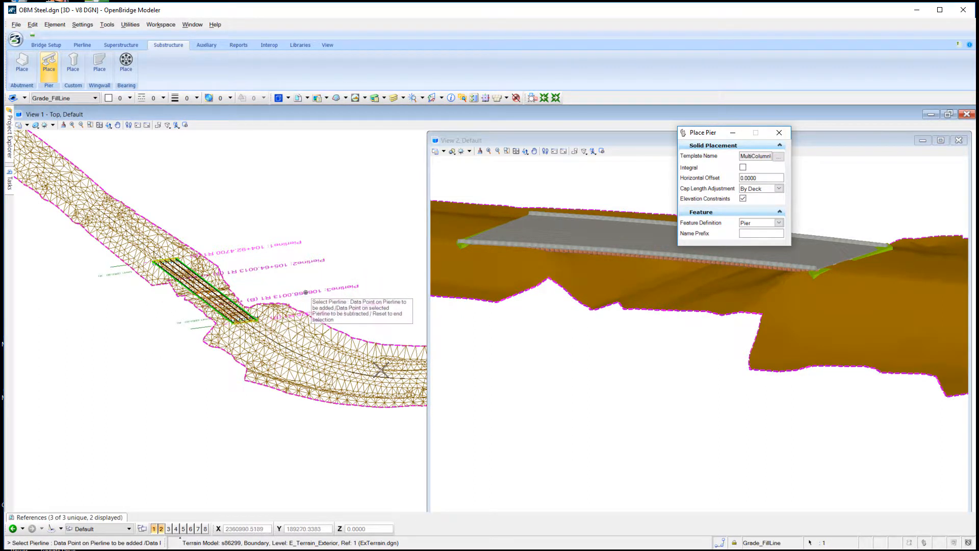
right_click(322, 277)
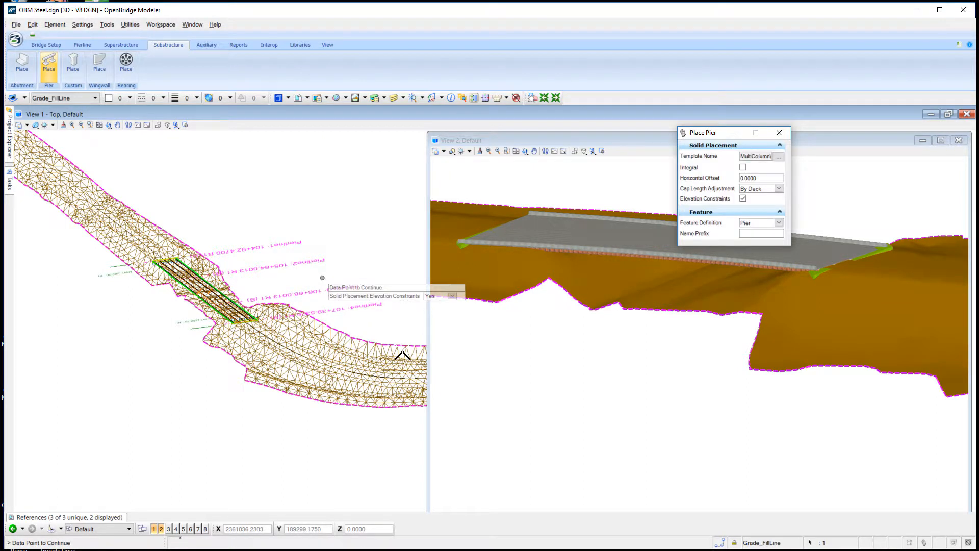
left_click(414, 346)
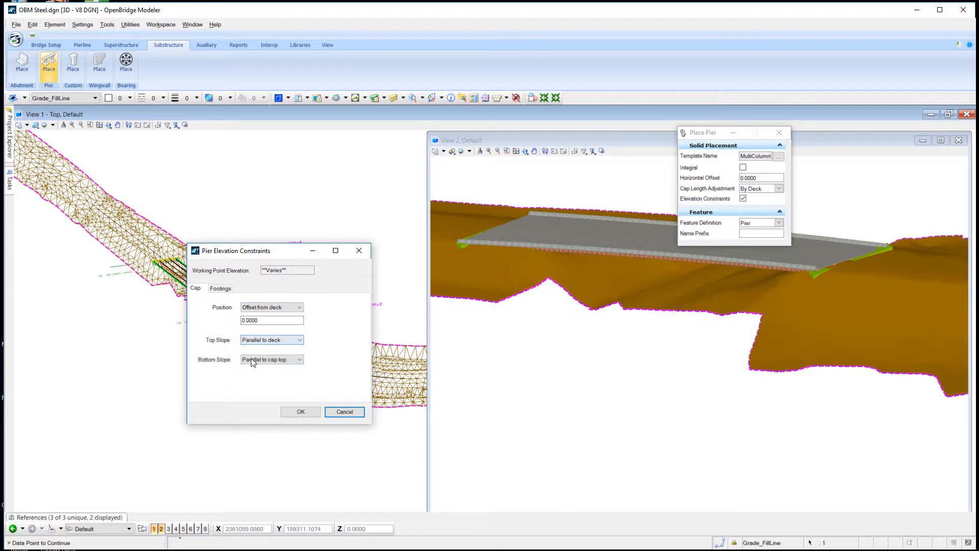
Constrain all pier footings to -4 from the DTM and complete the pier placement.
left_click(222, 288)
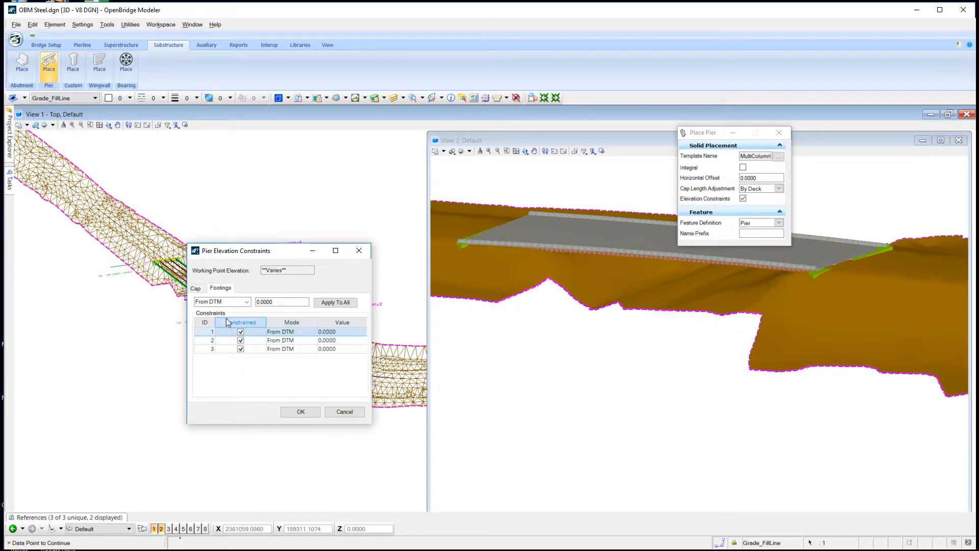
left_click(257, 302)
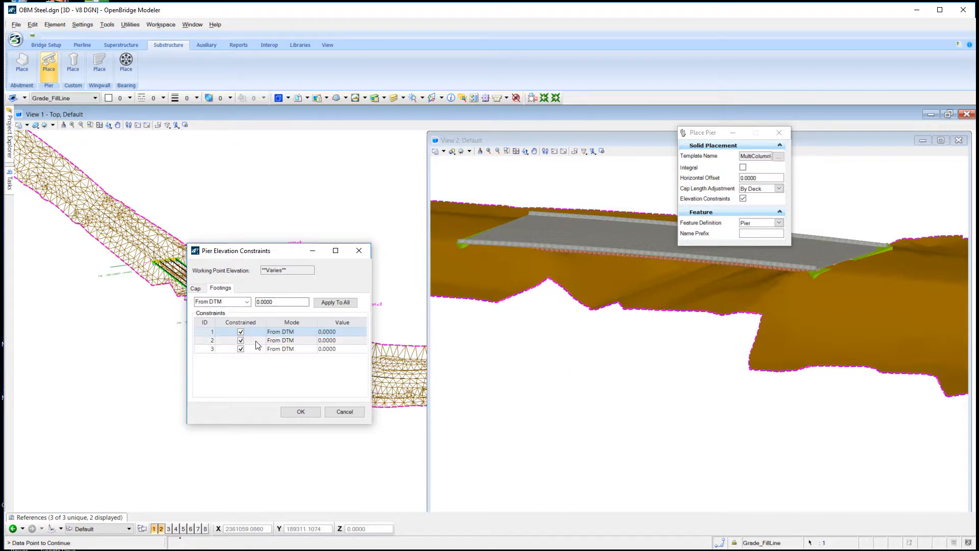
key("Tab")
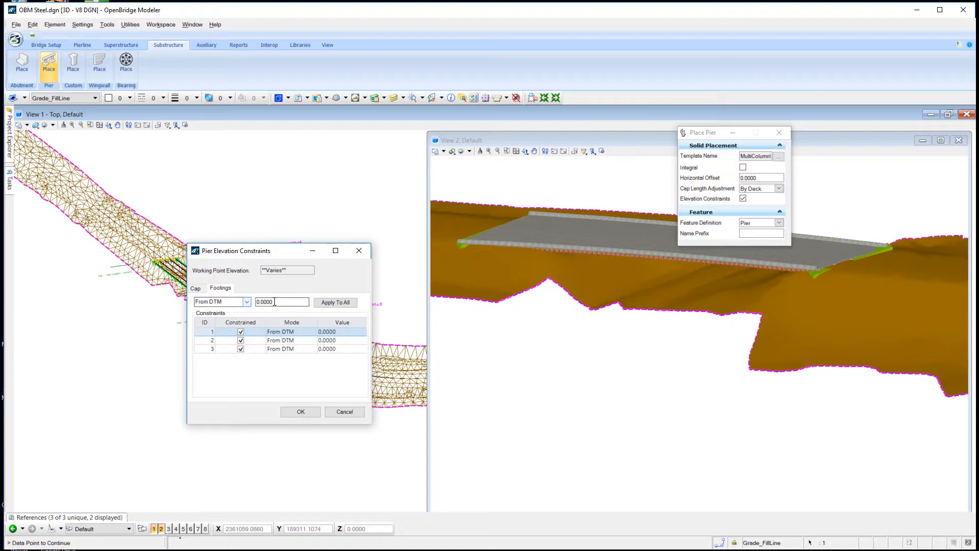
key("Tab")
type("-")
left_click(335, 302)
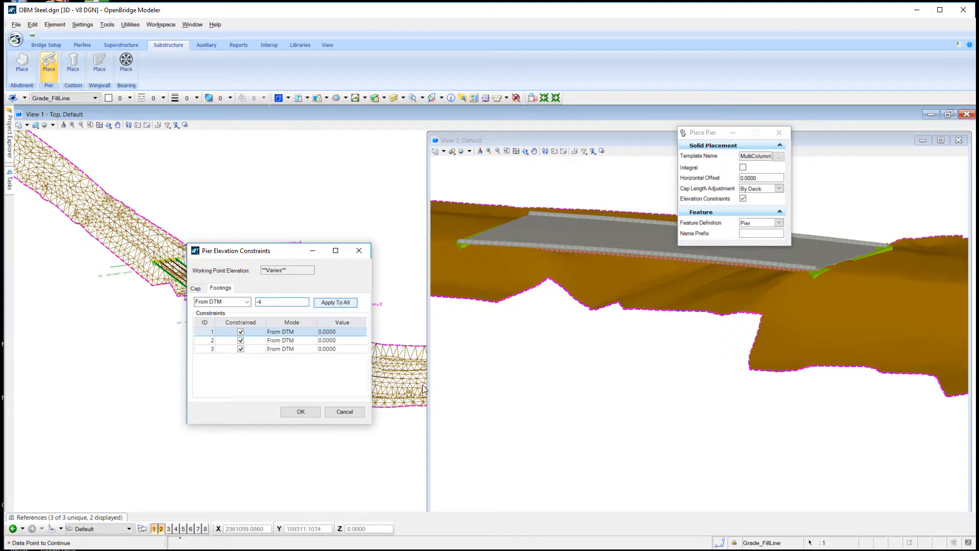
left_click(301, 411)
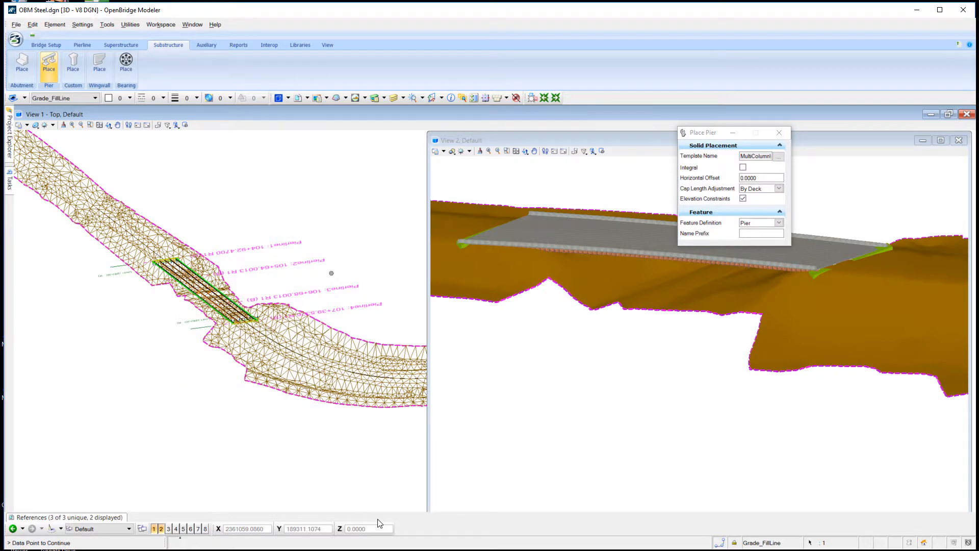
left_click(571, 370)
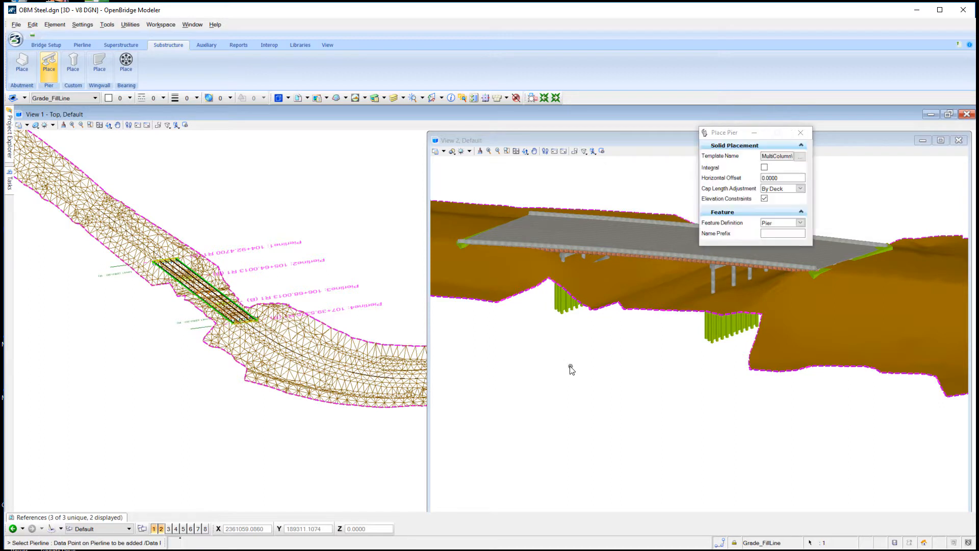
Change the elevation constraints of the pier at Pierline2 so all its footings use Elevation mode at 1966.00.
left_click(525, 151)
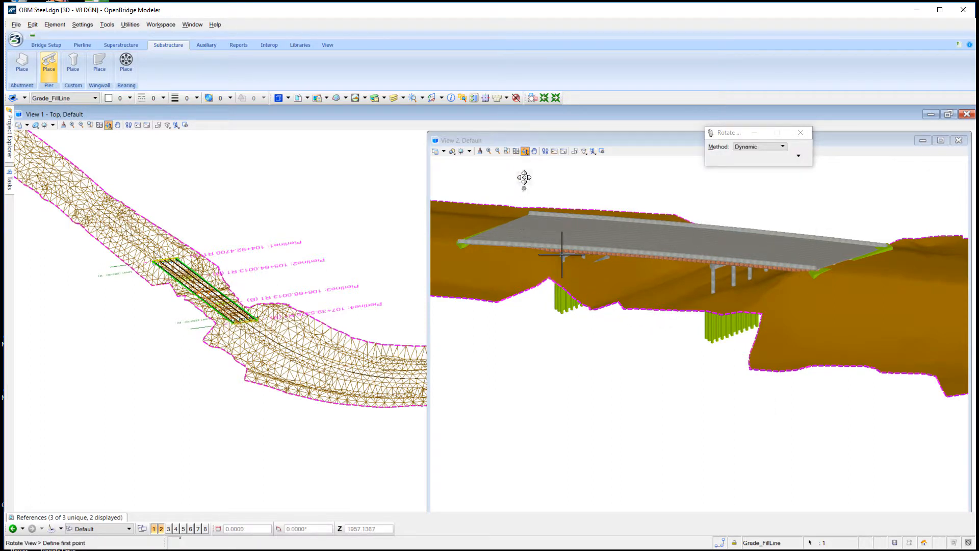
left_click_drag(568, 273, 589, 265)
right_click(736, 335)
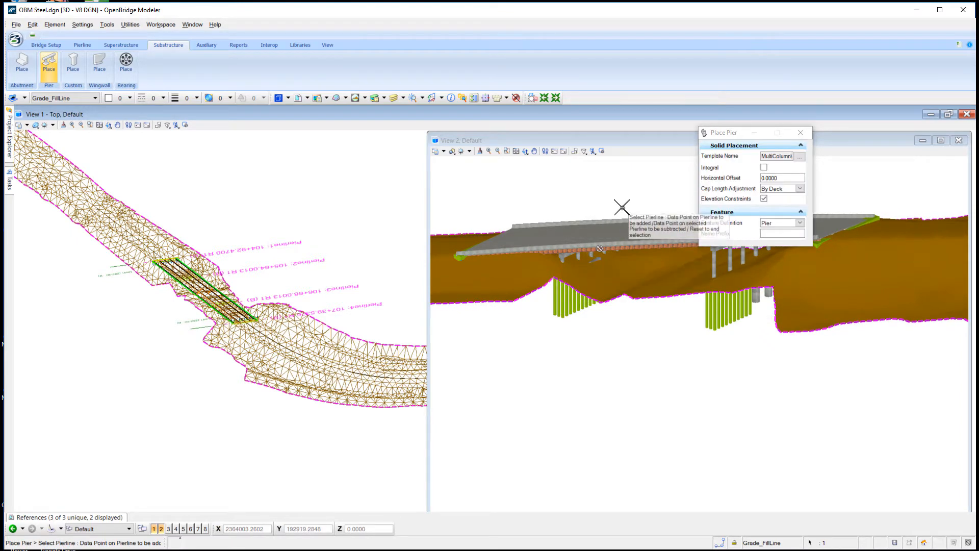
scroll(619, 198, "up", 2)
right_click(583, 201)
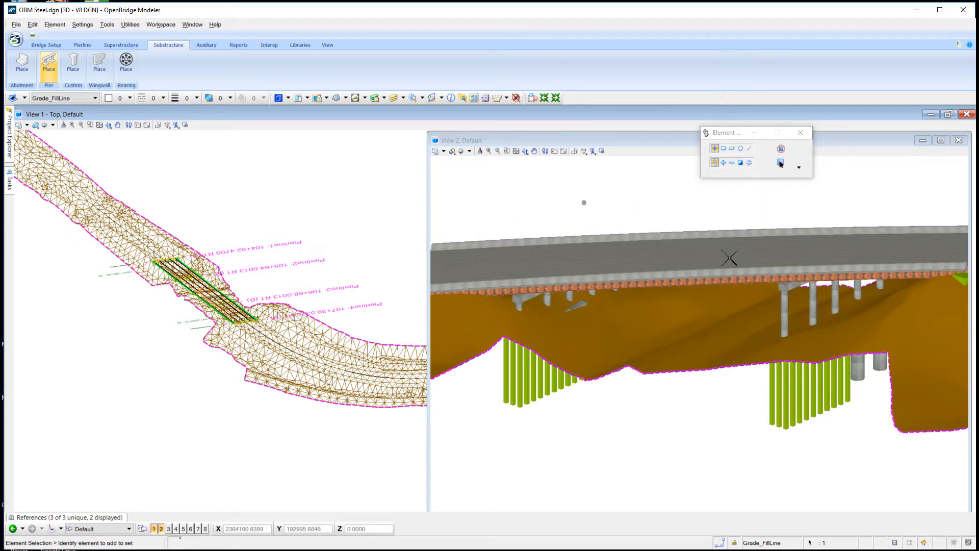
left_click(525, 301)
mouse_move(548, 302)
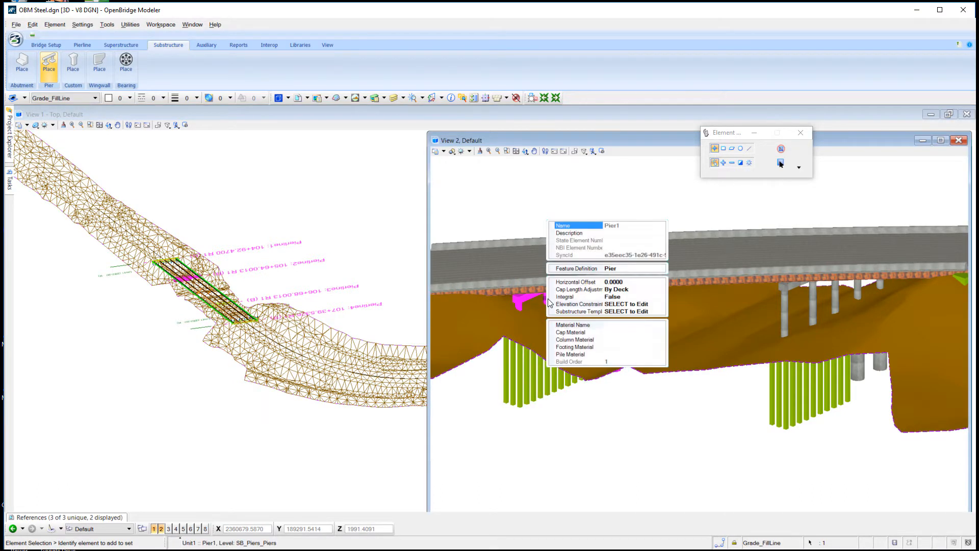
left_click(666, 304)
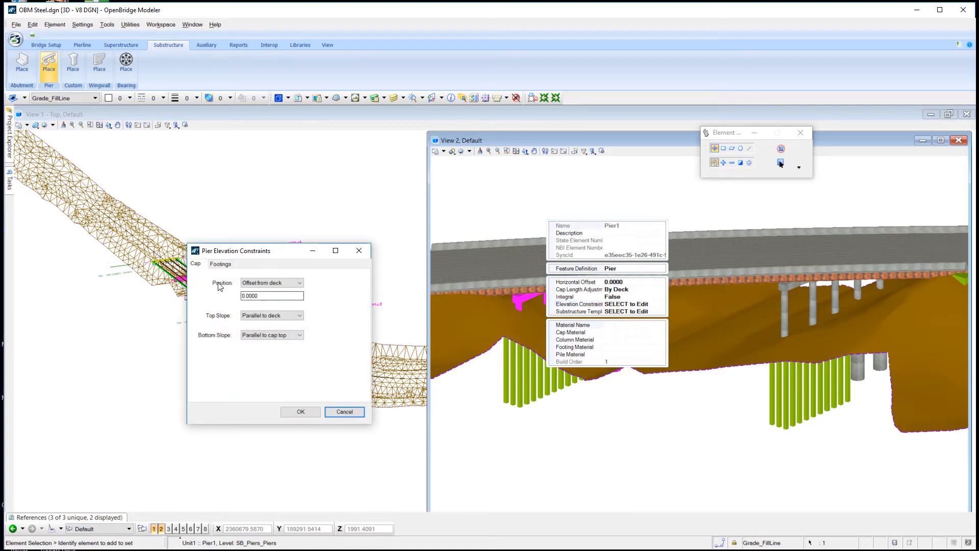
left_click(219, 264)
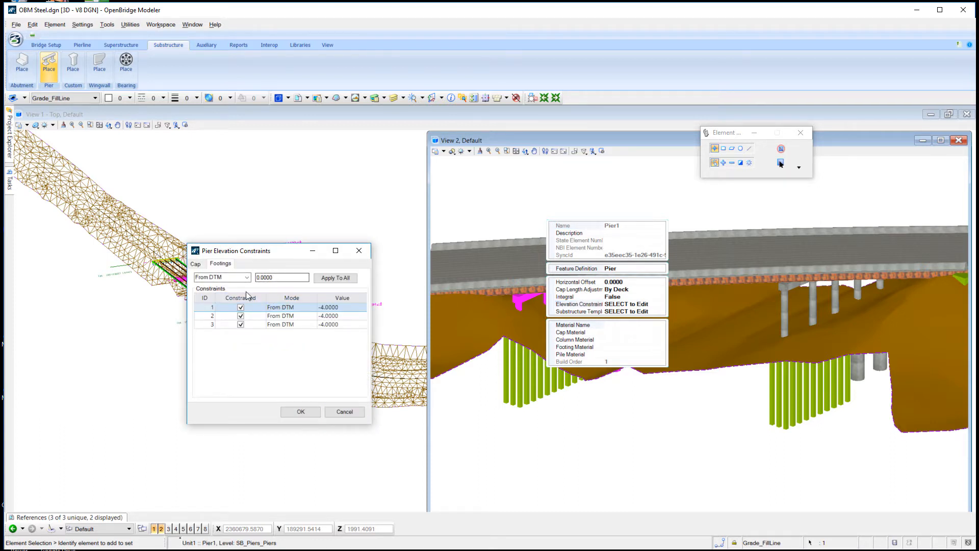
left_click(246, 277)
left_click(216, 292)
left_click(283, 278)
type("1966")
left_click(334, 279)
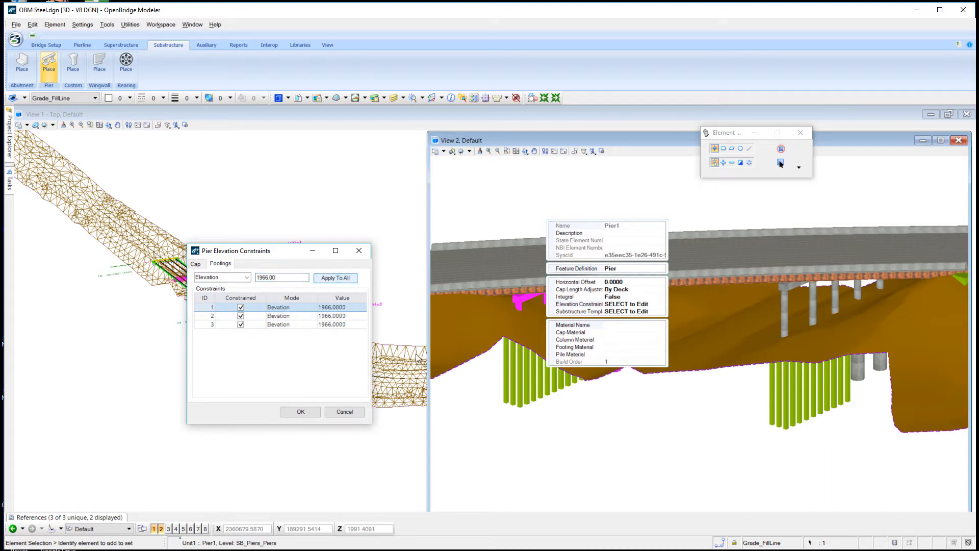
left_click(301, 412)
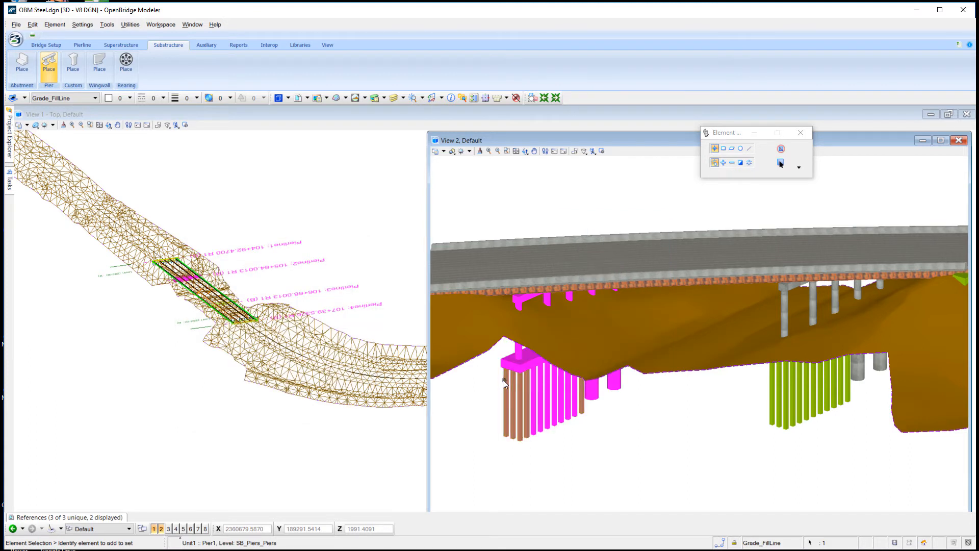